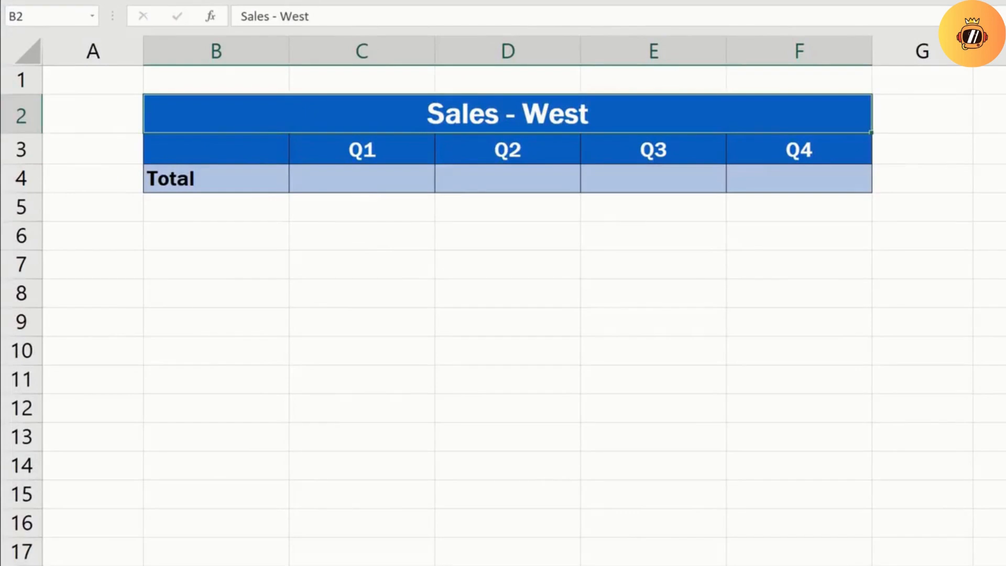
Link the Q1 total in C4 to cell C8 of the Sales - West sheet and inspect the resulting formula
click(386, 178)
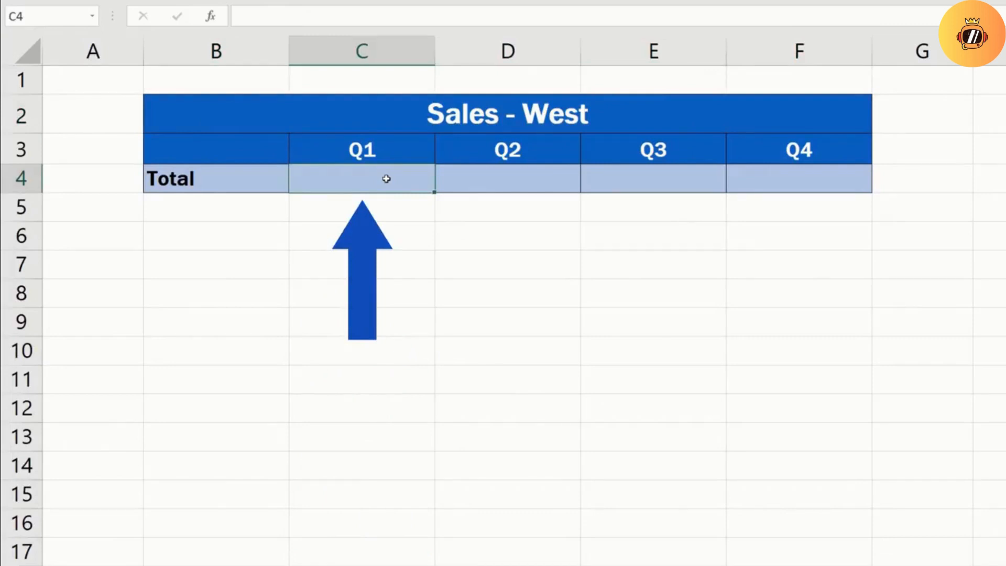
text(=)
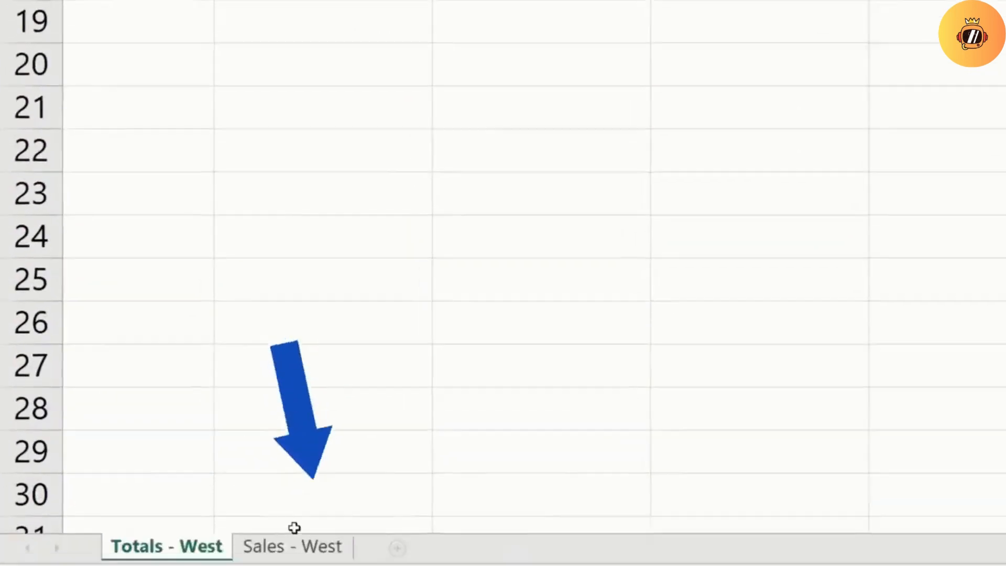
click(296, 519)
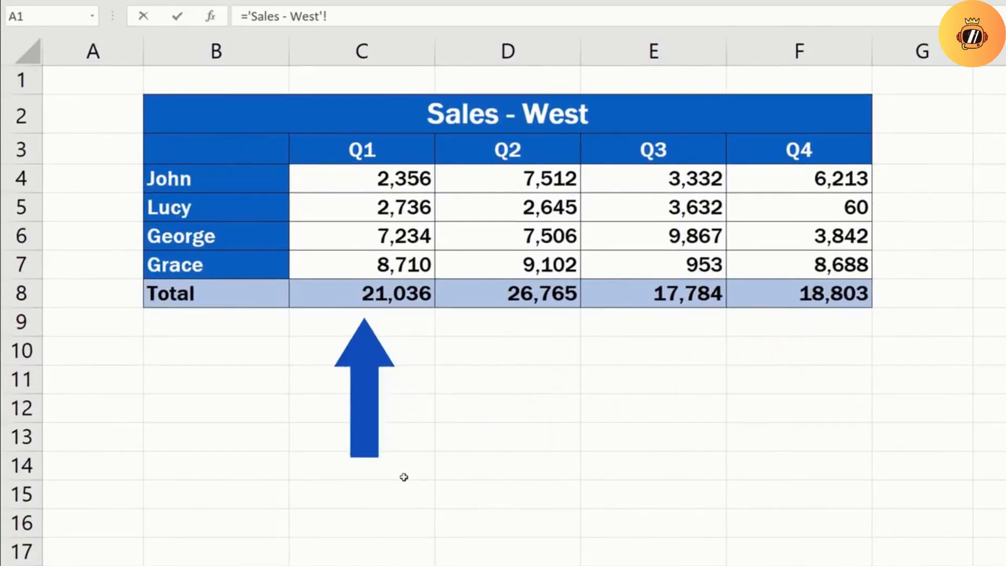
click(345, 292)
key(Return)
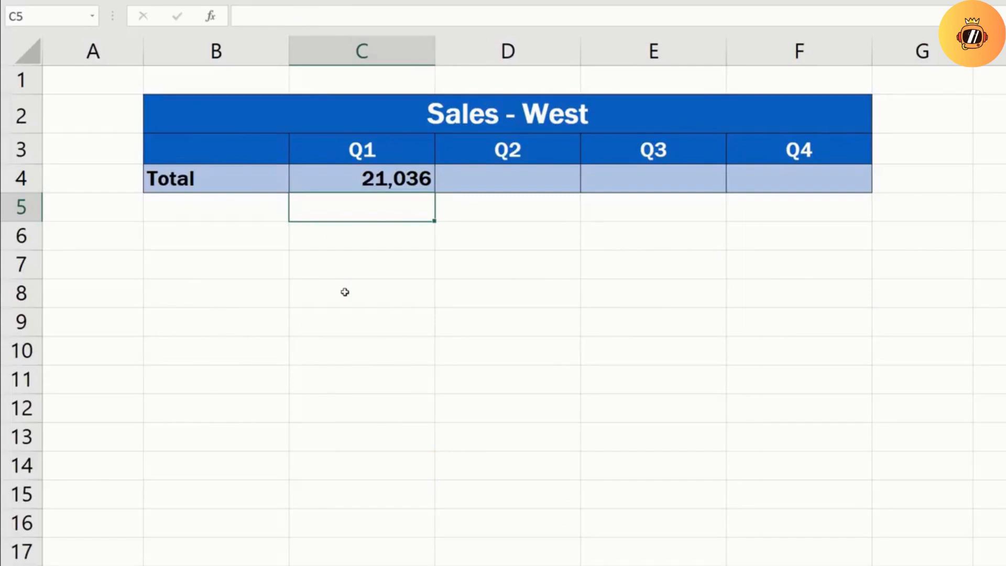
double_click(351, 177)
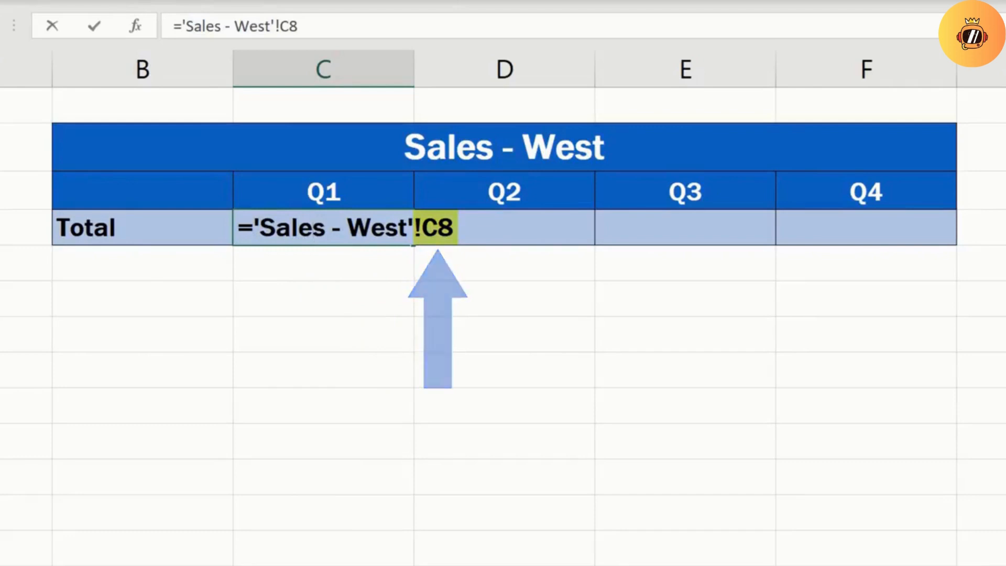
key(Return)
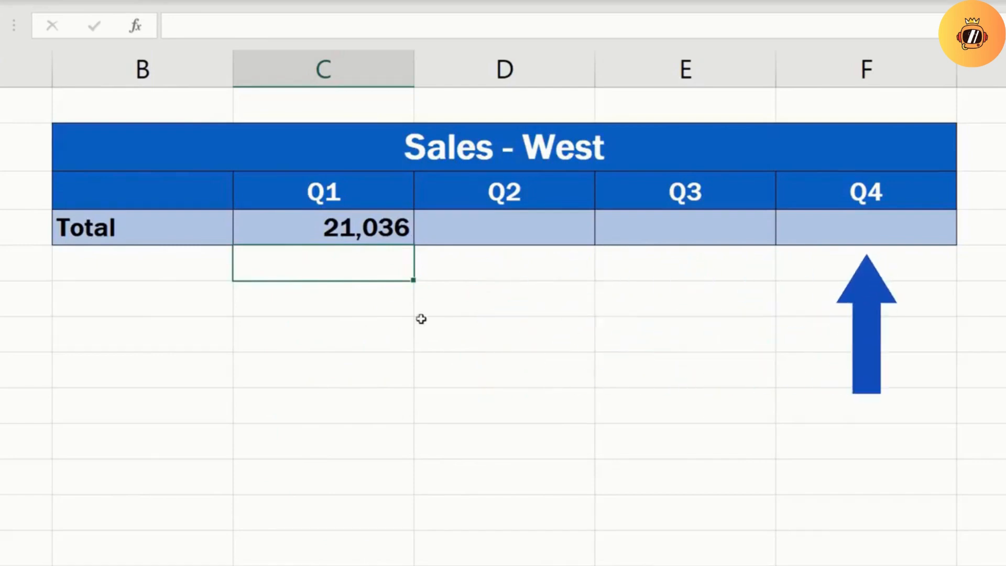
Fill the Q1 total's link formula across the Total row through Q4 (D4:F4)
click(297, 222)
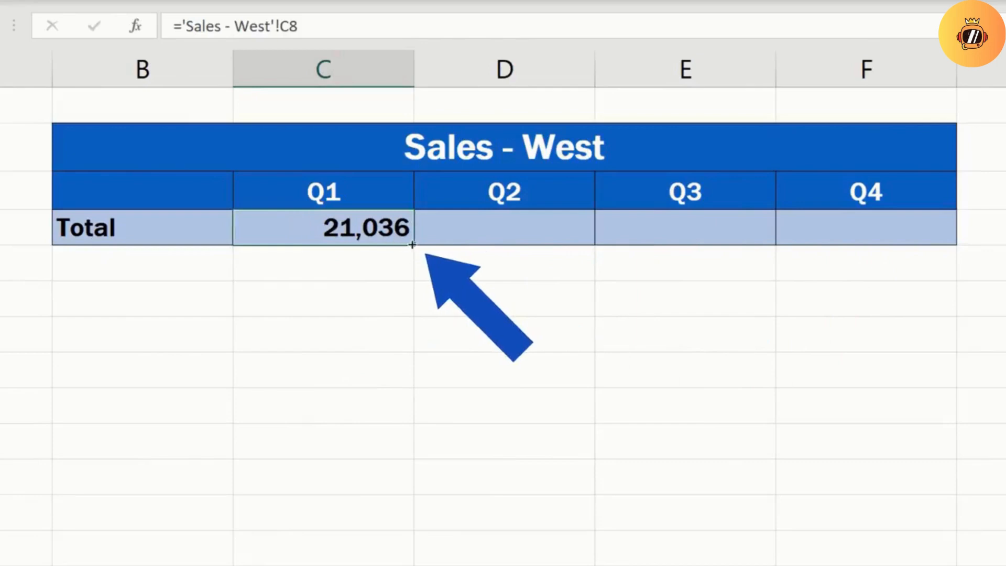
drag(480, 253, 923, 236)
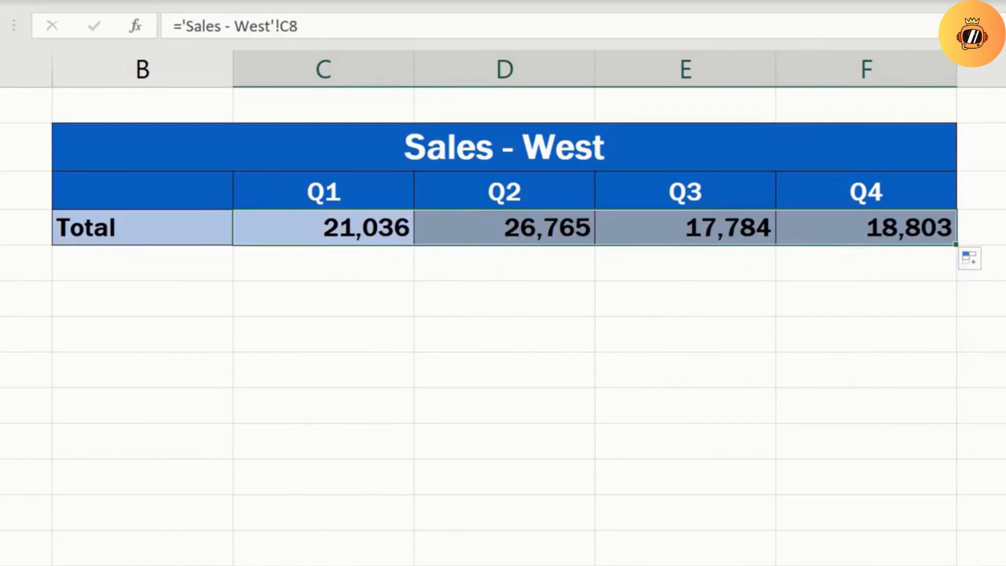
click(1000, 314)
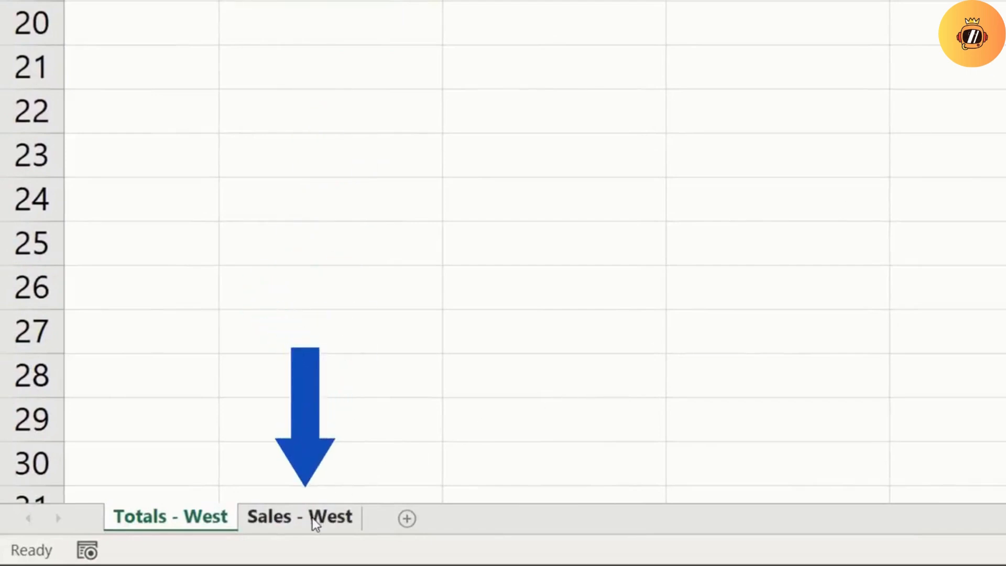
Set the Q1 value in C4 of the Sales - West sheet to 7852 and return to the Totals - West sheet
click(321, 519)
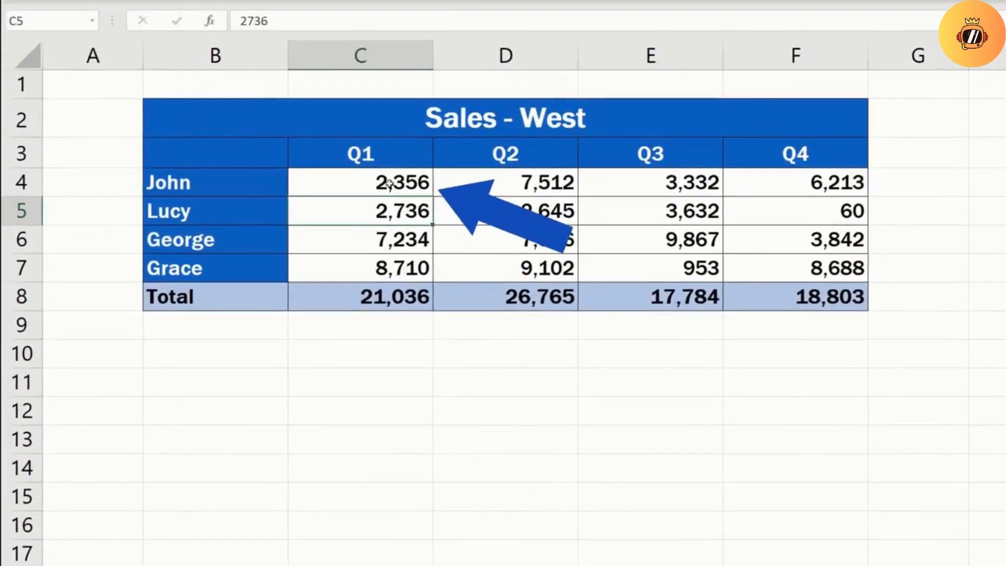
double_click(445, 135)
double_click(445, 134)
text(7,852)
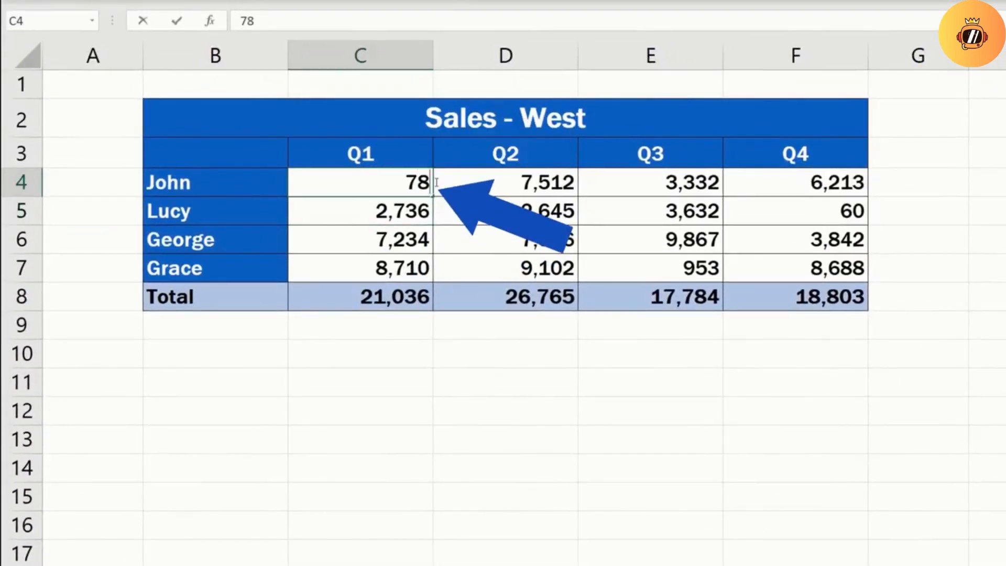
key(Return)
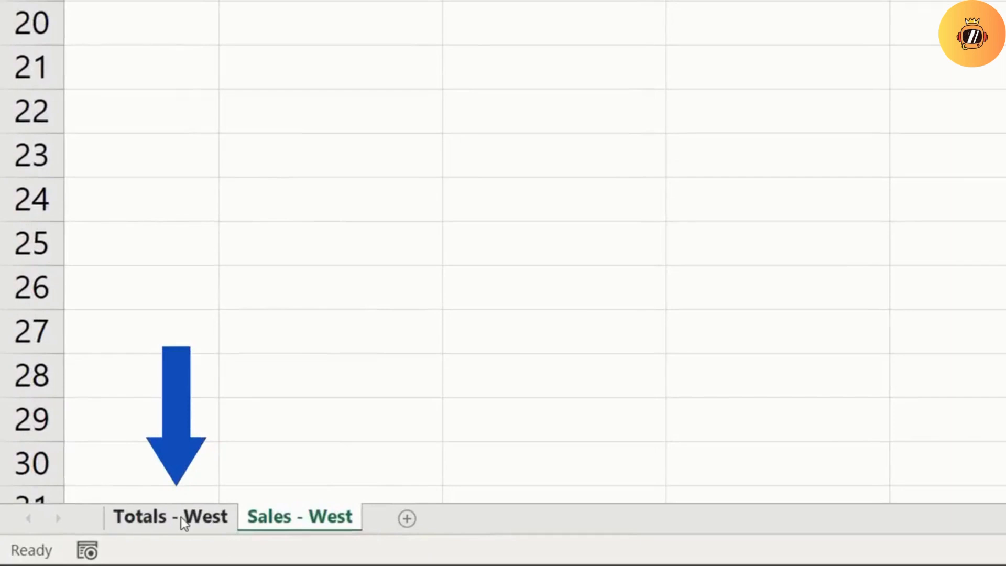
click(182, 517)
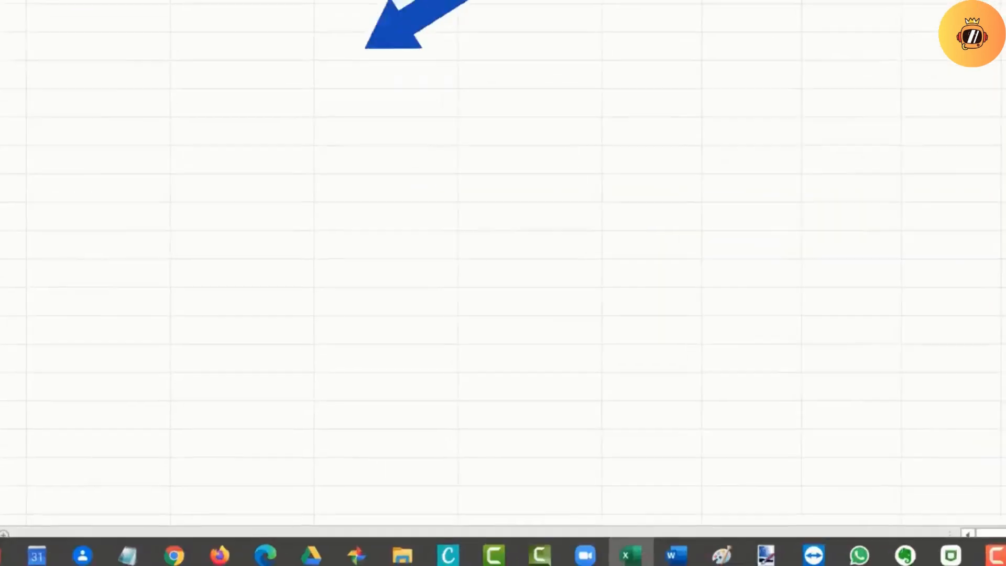
Switch to File Explorer and open the Sales - East, Sales - Totals and Sales - West workbooks together
click(419, 547)
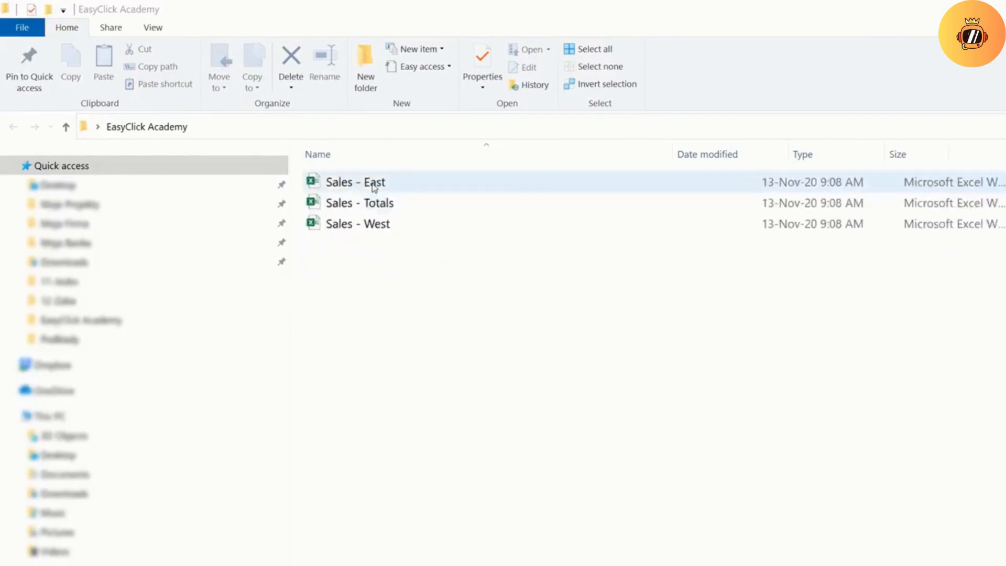
drag(392, 242, 334, 179)
right_click(345, 184)
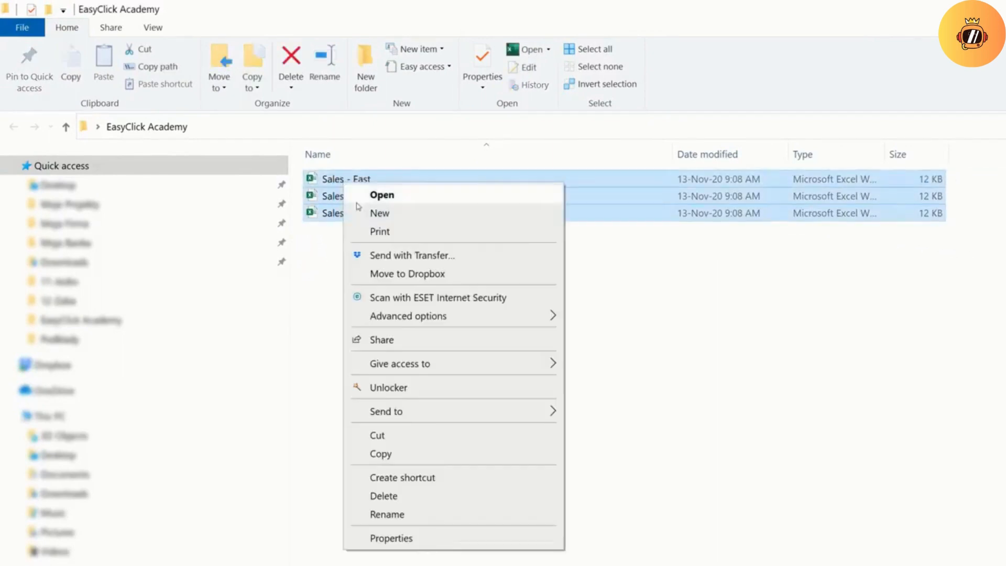
click(390, 195)
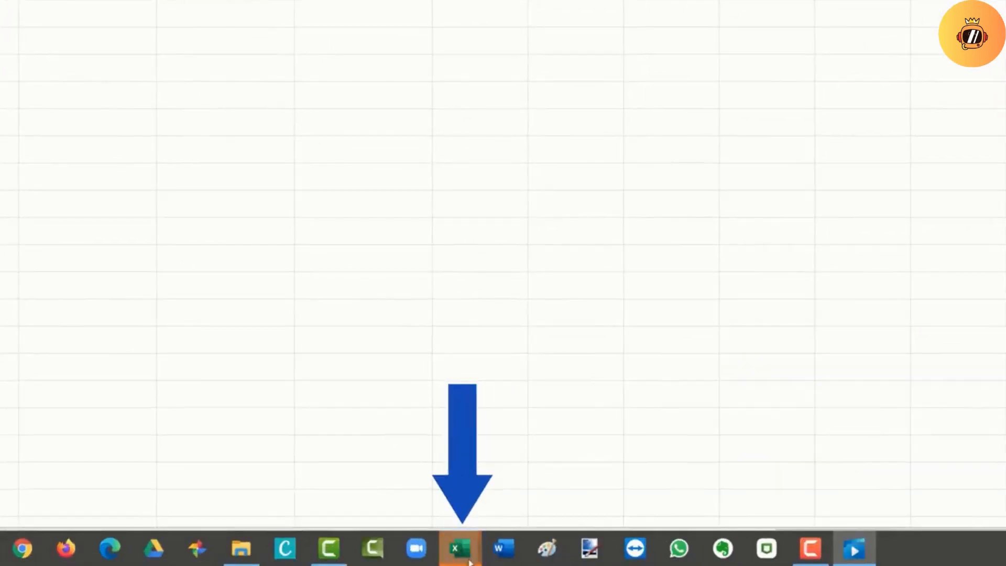
In the Sales - Totals workbook, link West Q1 in C4 to cell C4 of the Totals - West sheet in Sales - West.xlsx
mouse_move(470, 562)
click(642, 505)
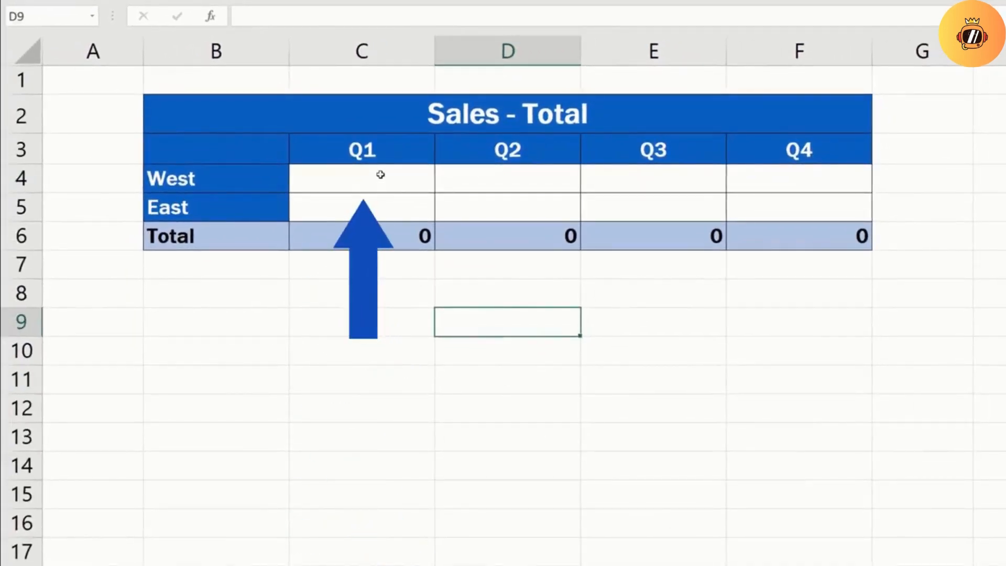
click(380, 174)
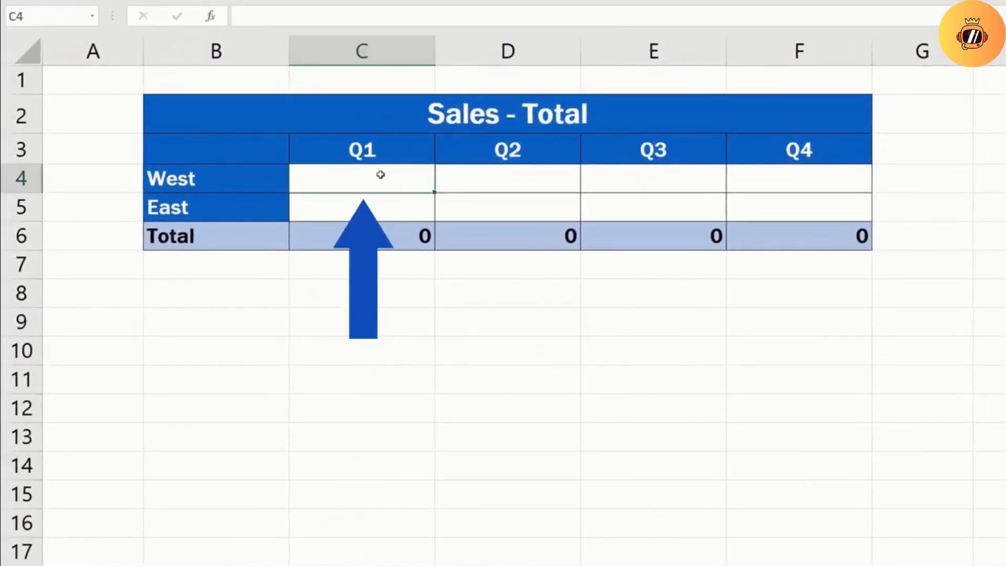
text(=)
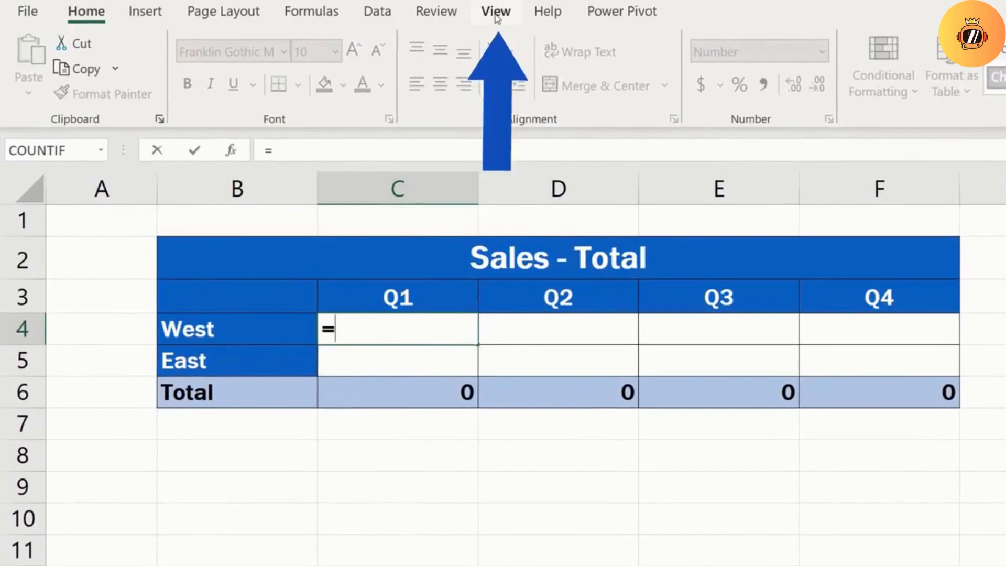
click(497, 19)
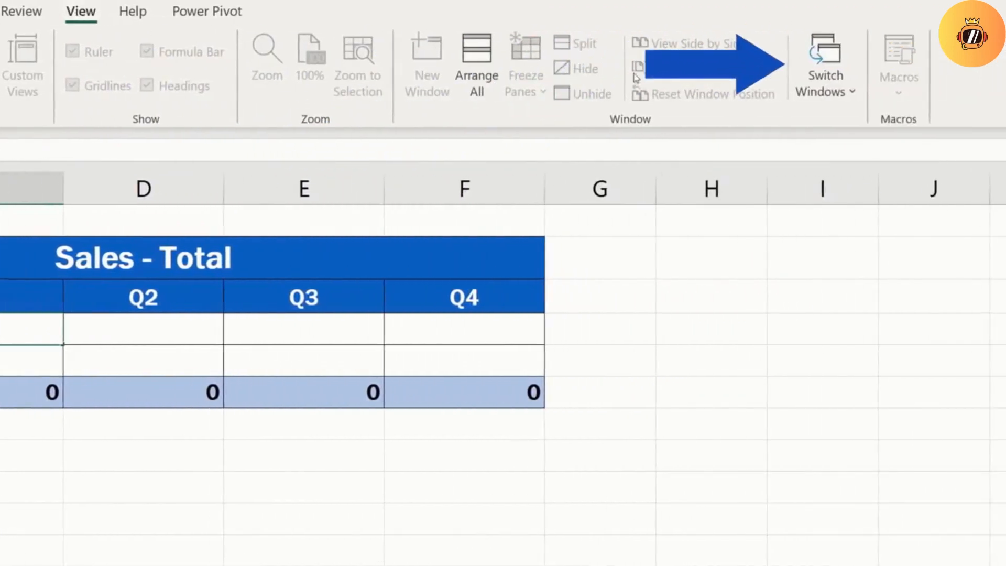
click(819, 63)
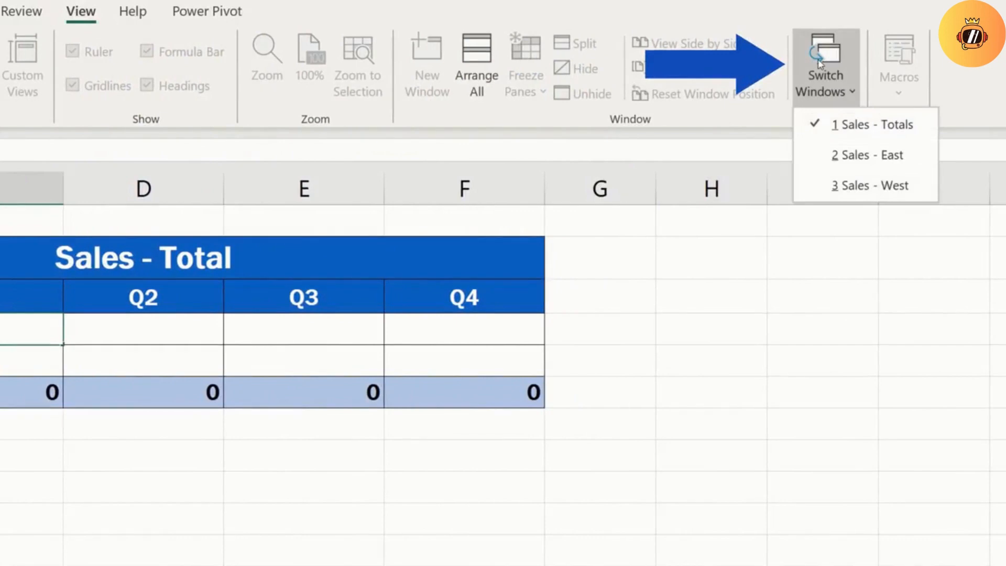
click(908, 186)
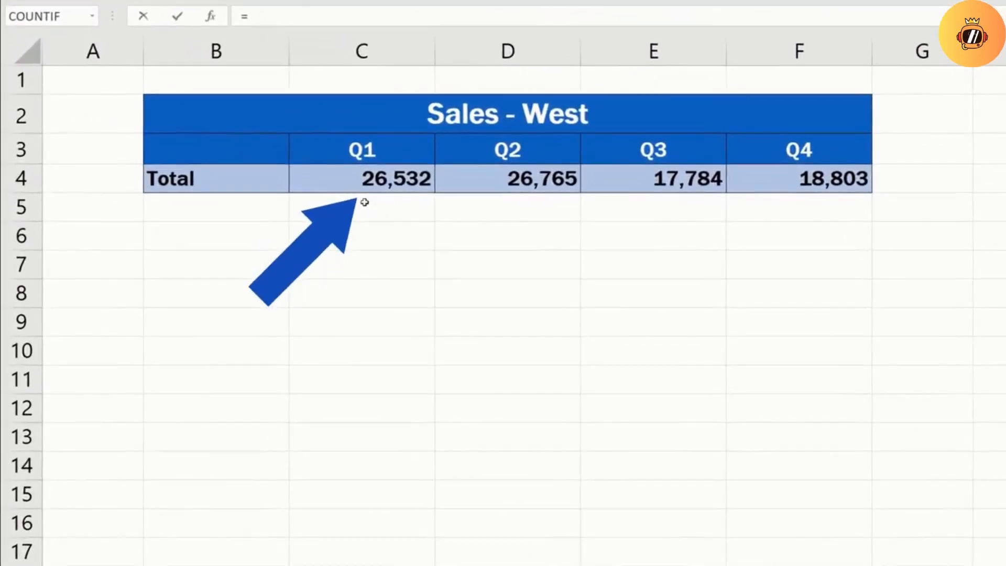
click(277, 268)
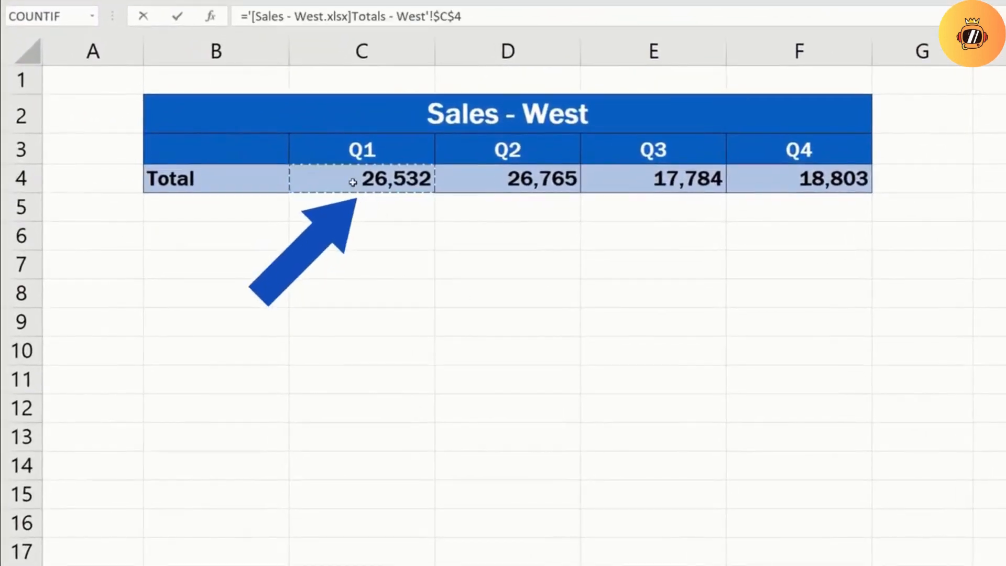
key(Return)
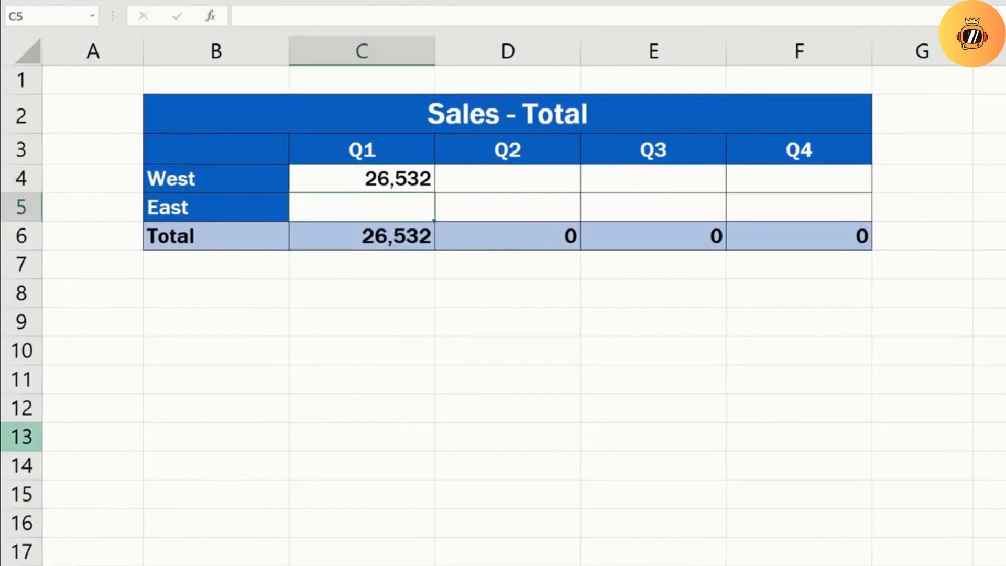
Make the West Q1 link in C4 a relative reference without dollar signs and fill it across Q2 to Q4
key(alt+Tab)
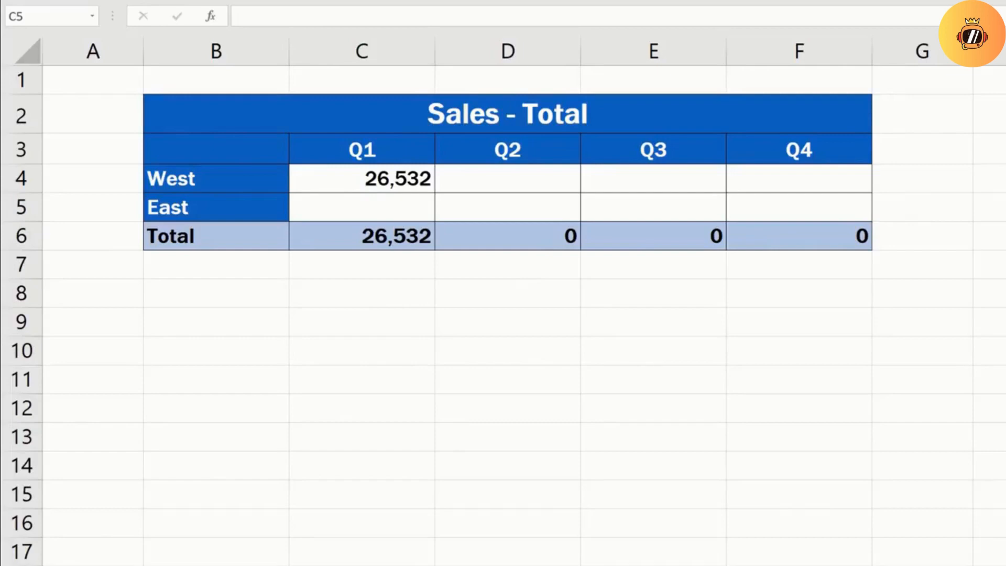
click(346, 180)
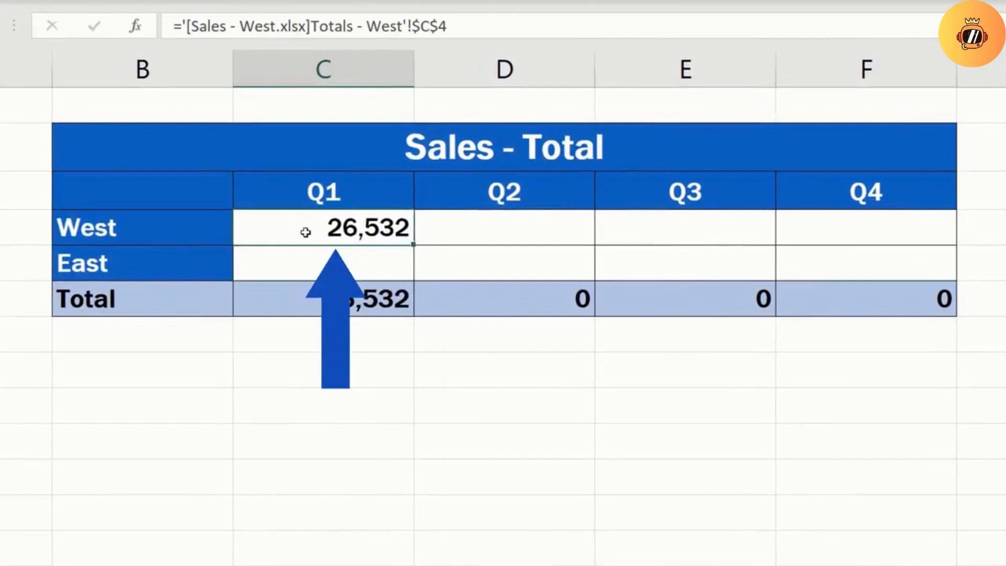
double_click(305, 232)
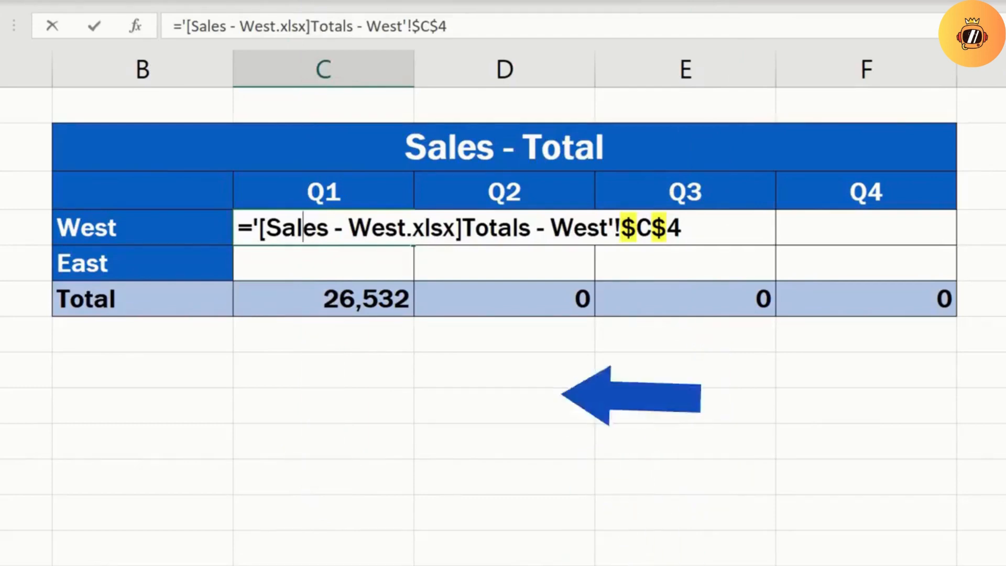
key(BackSpace)
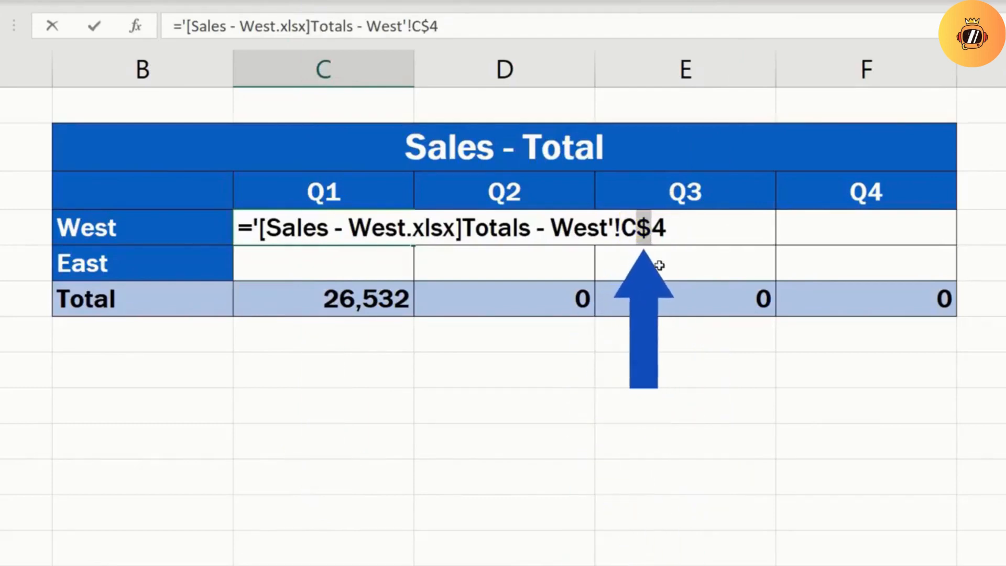
key(BackSpace)
key(Return)
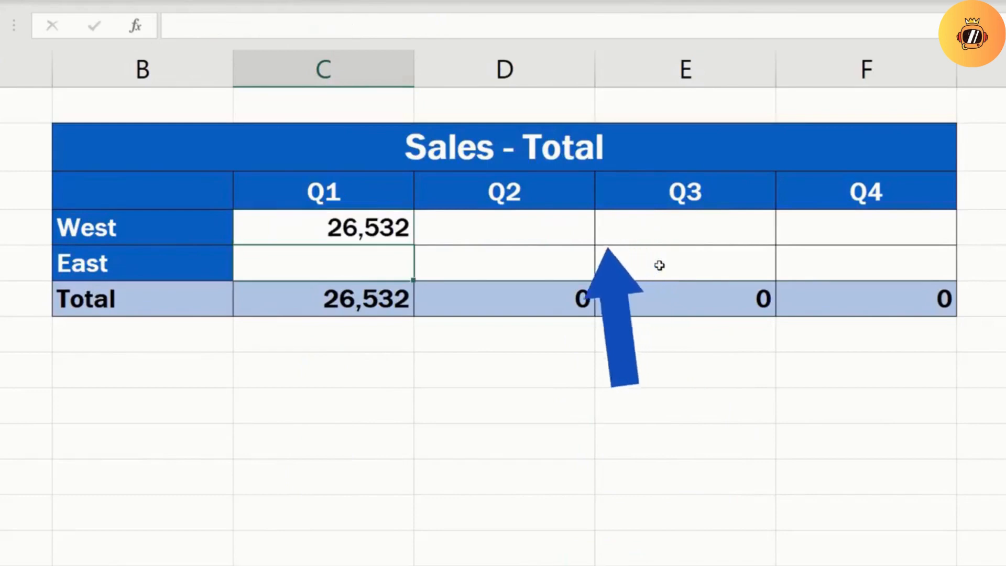
click(316, 229)
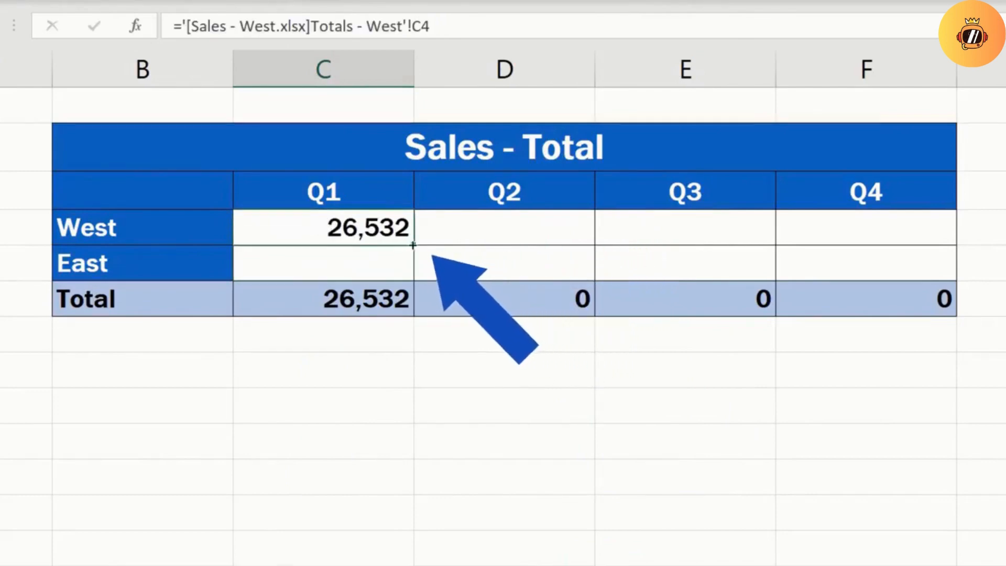
drag(414, 244, 885, 251)
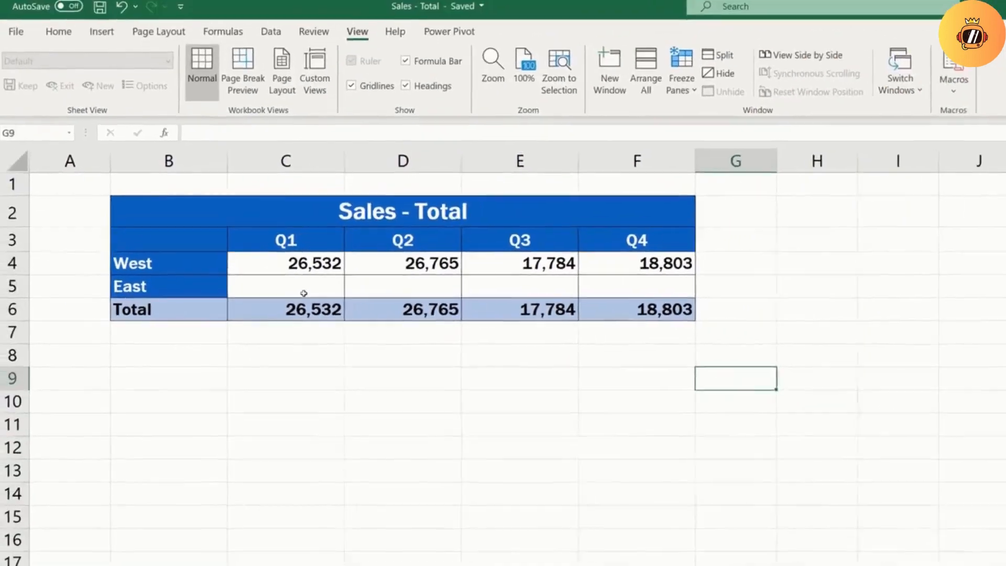
Link East Q1 in C5 to the Q1 total in cell C8 of the Sales - East workbook
click(338, 264)
text(=)
click(887, 79)
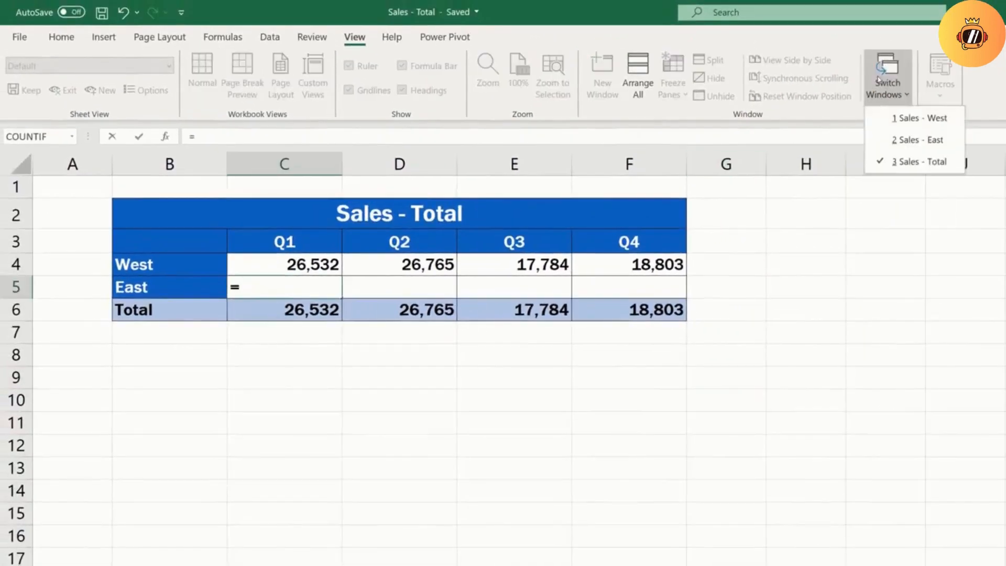
click(911, 139)
click(297, 354)
key(Return)
Remove both dollar signs from the East Q1 link in C5 so it references C8 relatively
double_click(308, 287)
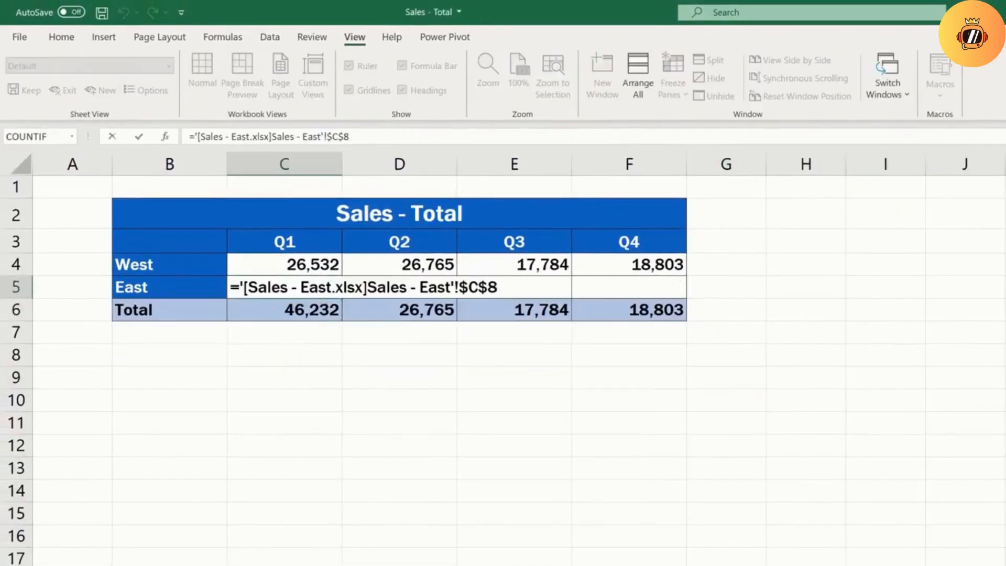
drag(460, 287, 475, 287)
key(BackSpace)
key(BackSpace)
key(Return)
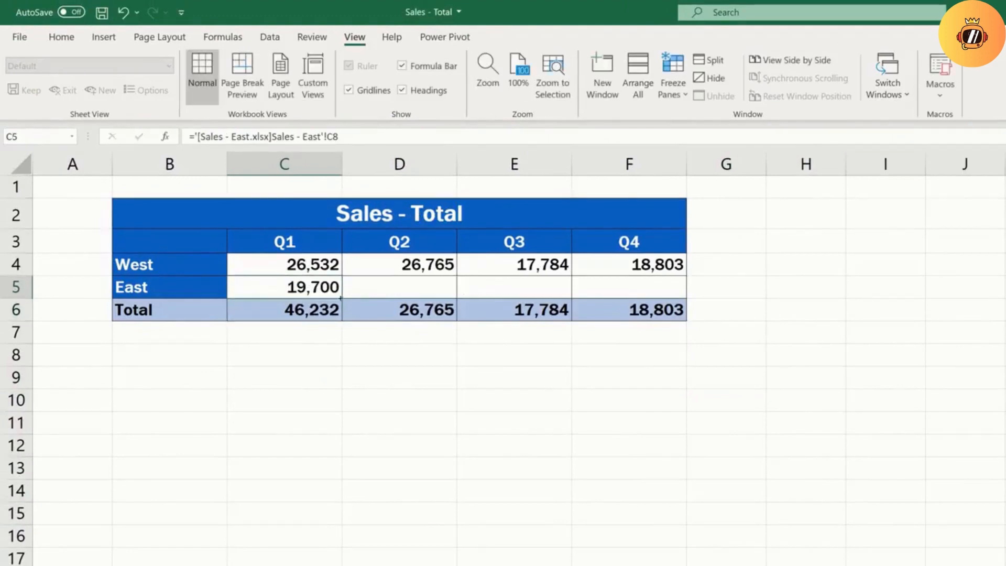
Fill the East Q1 link formula across Q2 to Q4 (D5:F5) and deselect the row
click(314, 287)
drag(342, 298, 678, 293)
click(803, 357)
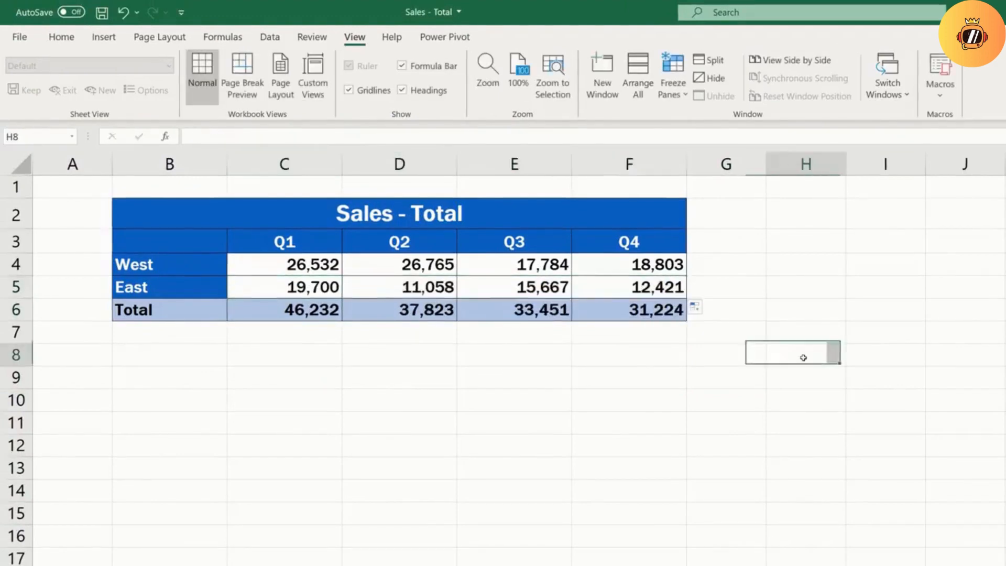